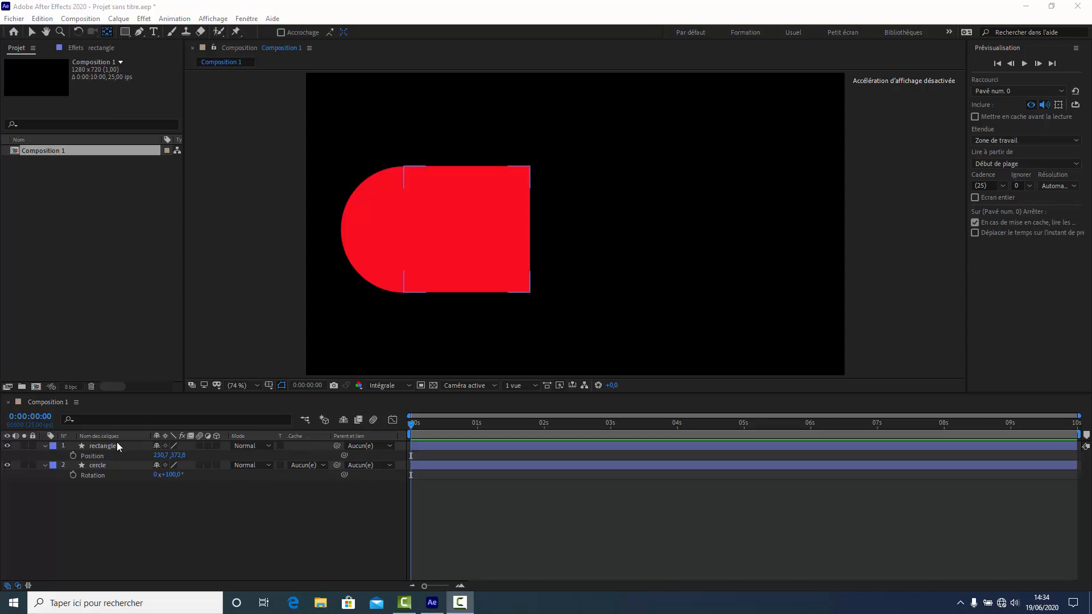
# Toggle the visibility of the rectangle and cercle layers to view each shape on its own.
pyautogui.click(99, 449)
pyautogui.click(11, 464)
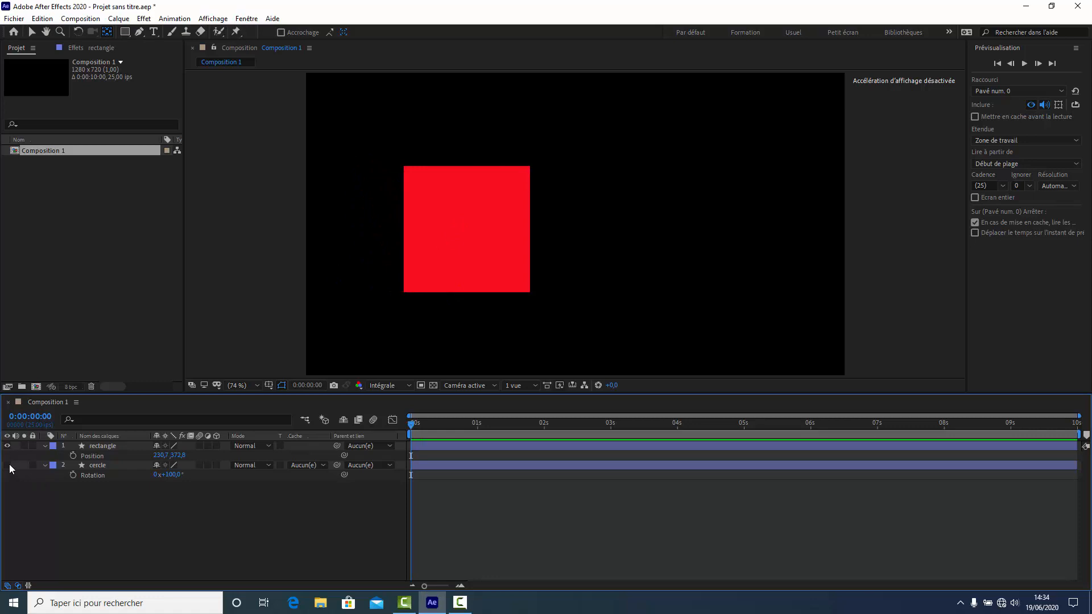
pyautogui.click(9, 446)
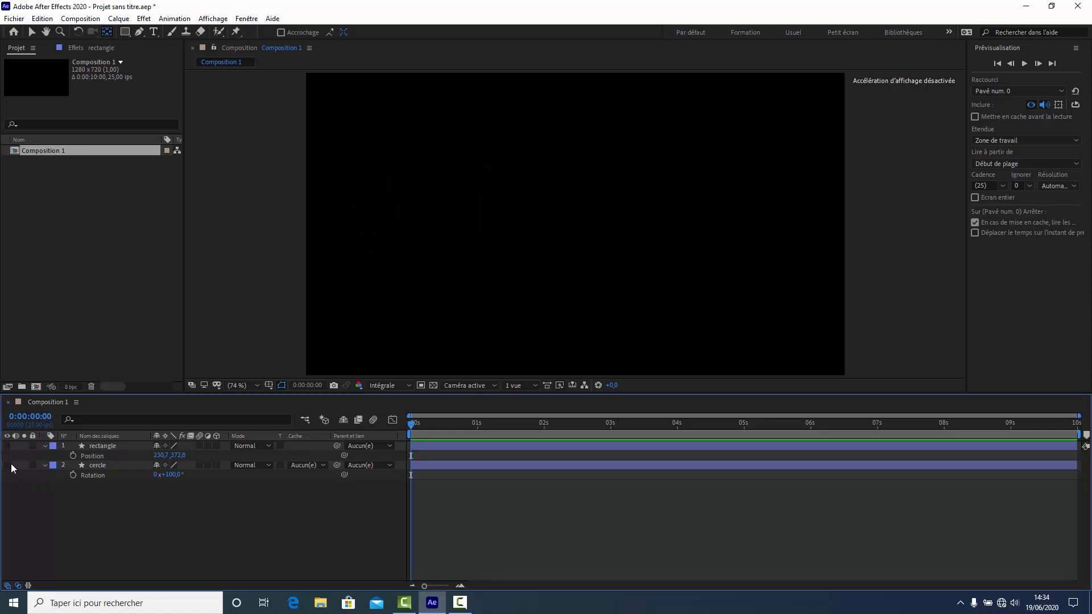
pyautogui.click(11, 465)
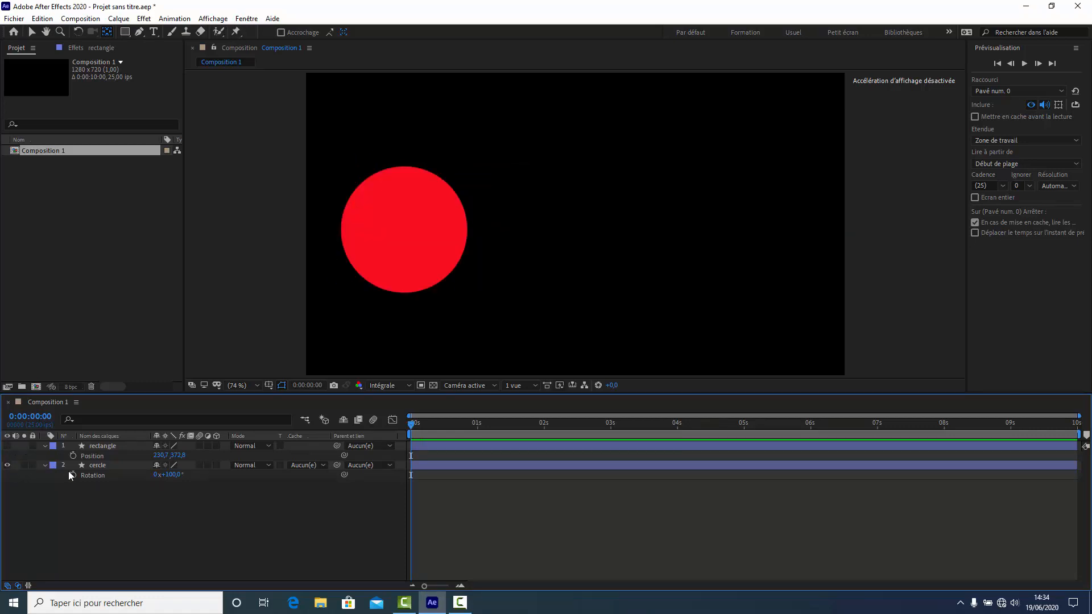
# Reveal the rectangle layer's Scale property, enable an expression on it, and make the rectangle visible again.
pyautogui.click(112, 446)
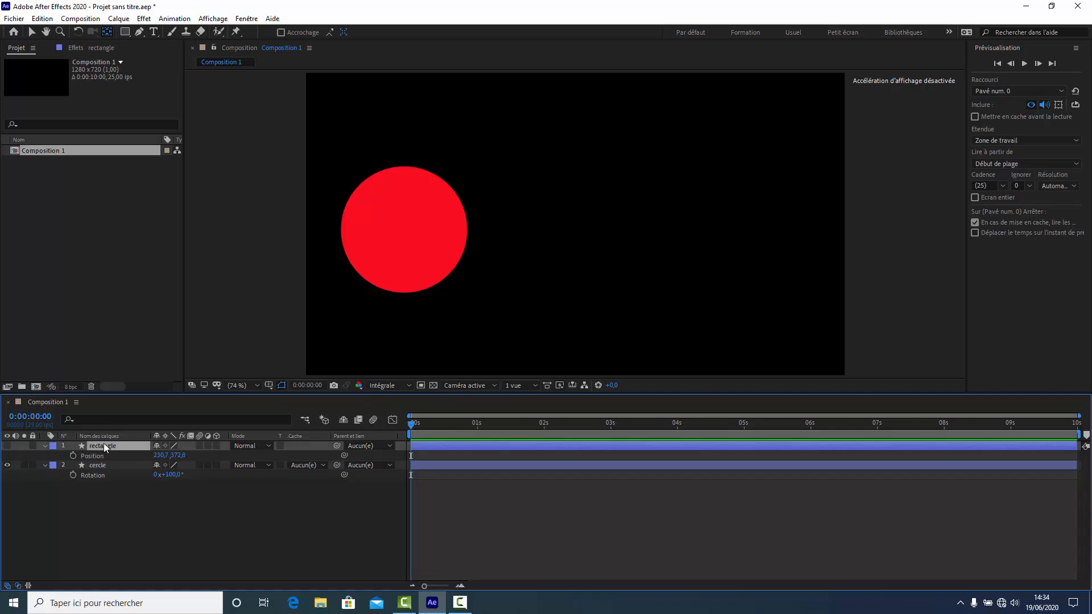
pyautogui.press('s')
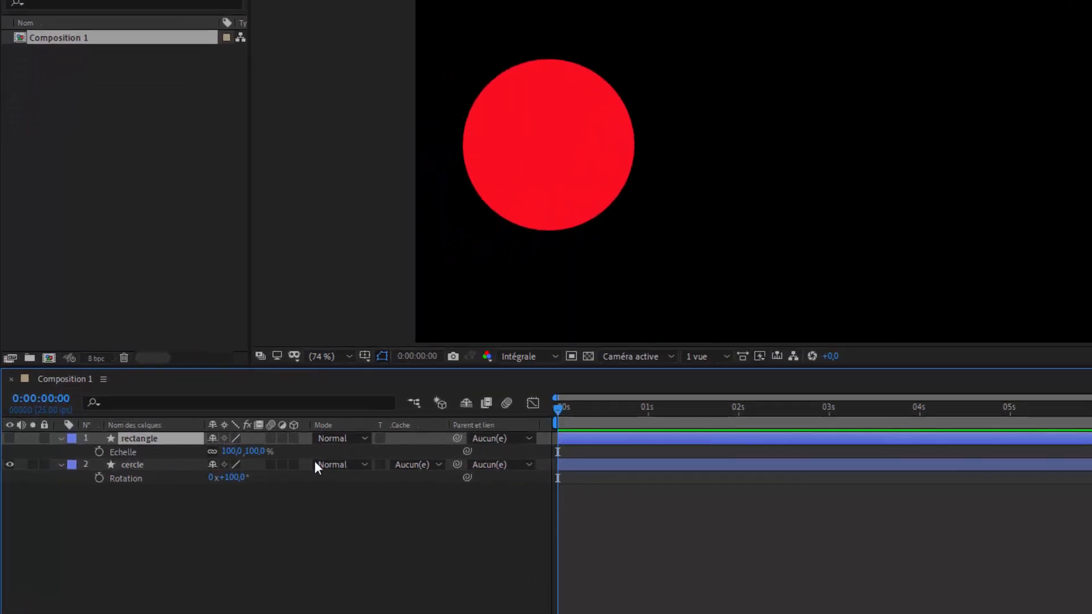
pyautogui.click(132, 465)
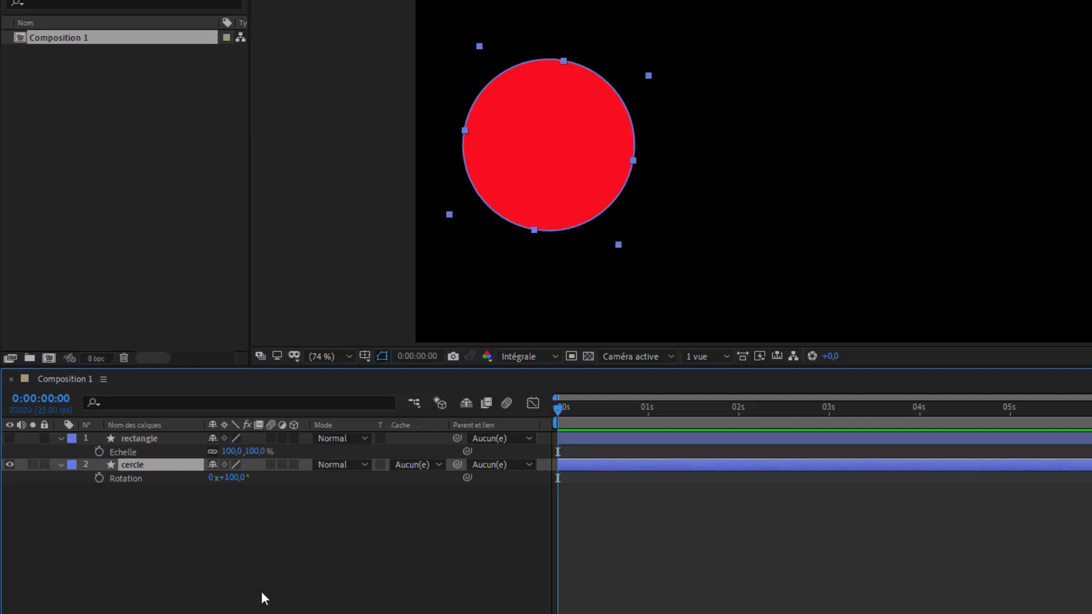
pyautogui.keyDown('alt'); pyautogui.click(100, 450); pyautogui.keyUp('alt')
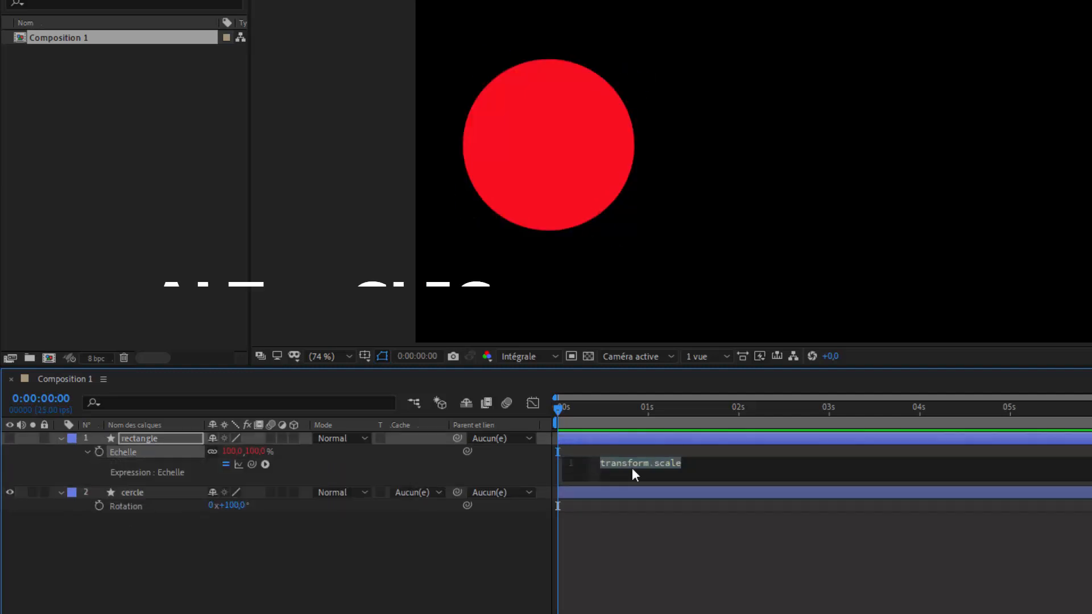
pyautogui.click(10, 438)
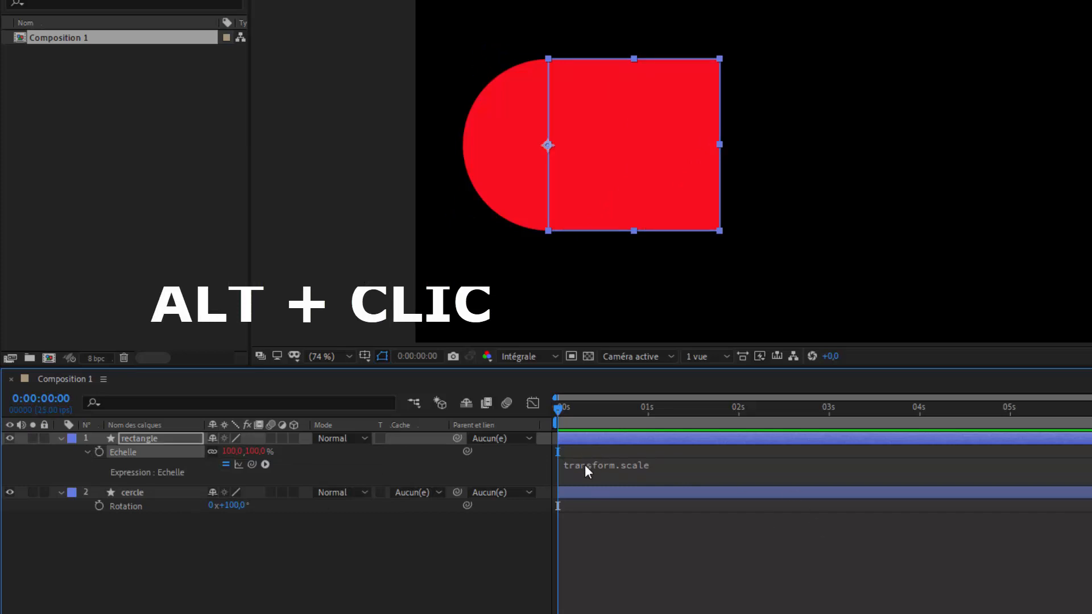
# Replace the rectangle's default Scale expression with the start of an array, [value[0].
pyautogui.click(585, 466)
pyautogui.press('BackSpace')
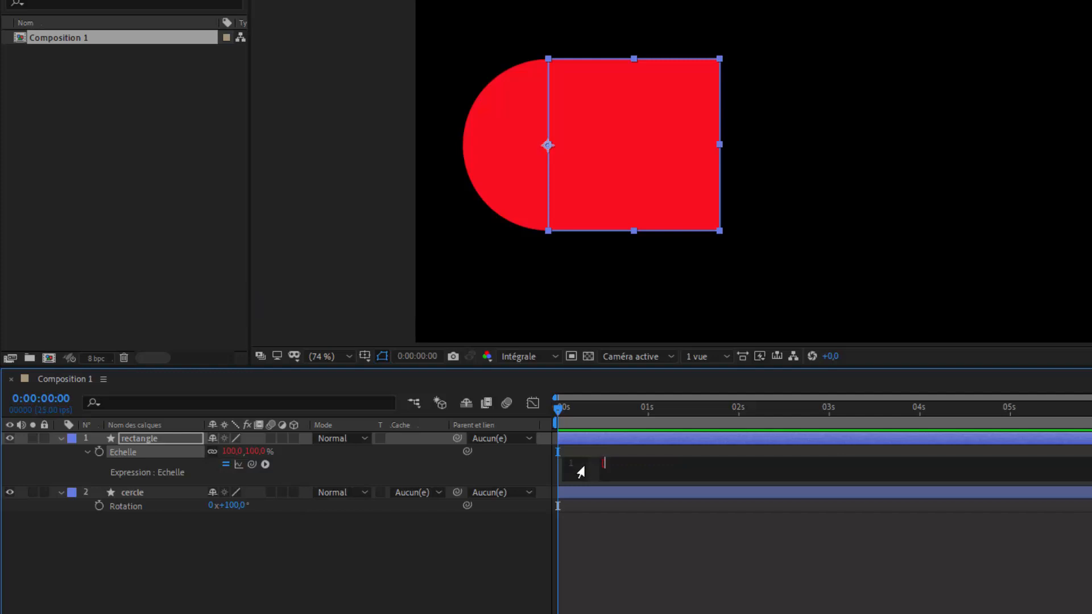
pyautogui.write('[val')
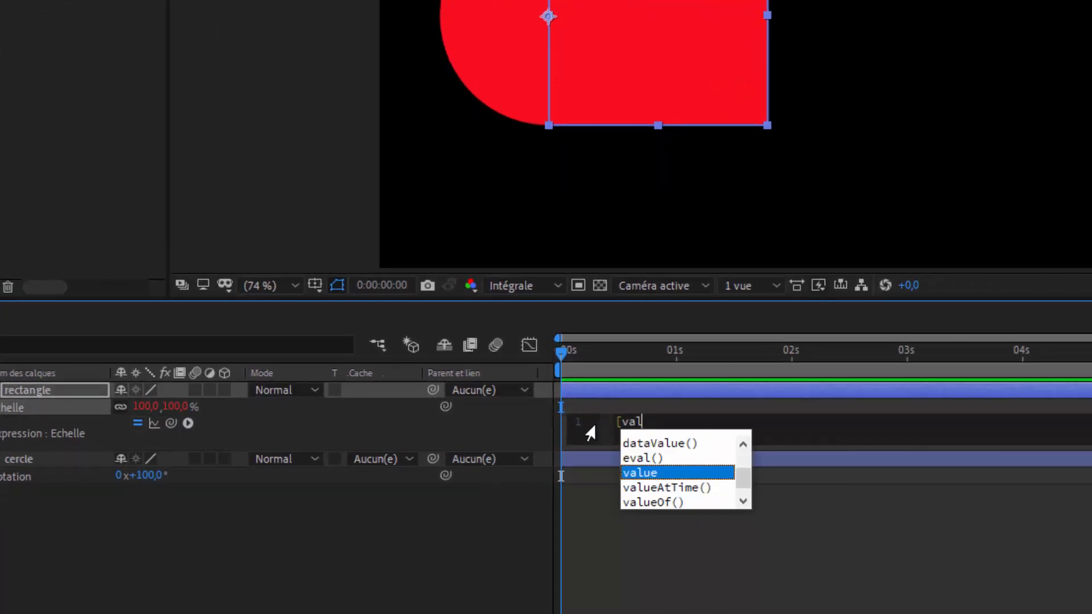
pyautogui.write('ue')
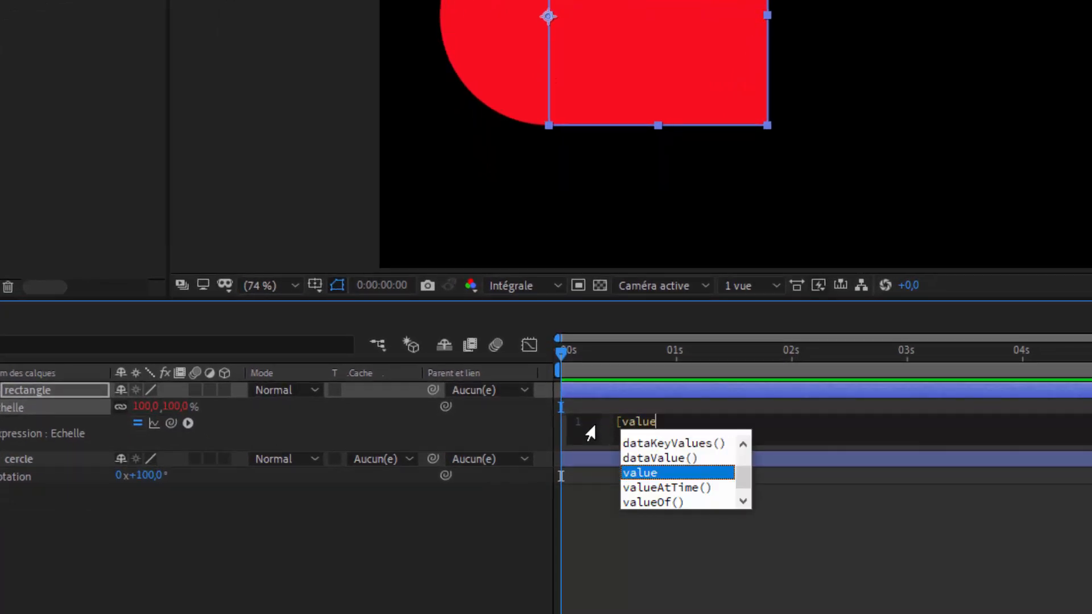
pyautogui.write('[')
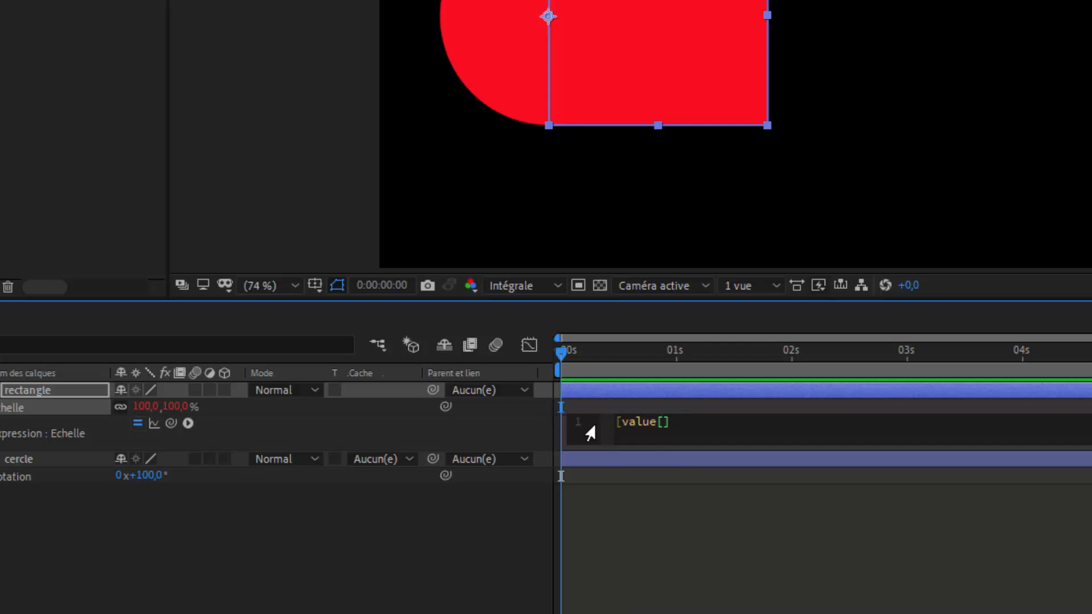
pyautogui.write('0')
pyautogui.click(698, 422)
# Add value[1] as the second array term and close the bracket so the expression reads [value[0],value[1]].
pyautogui.write(',')
pyautogui.write('value')
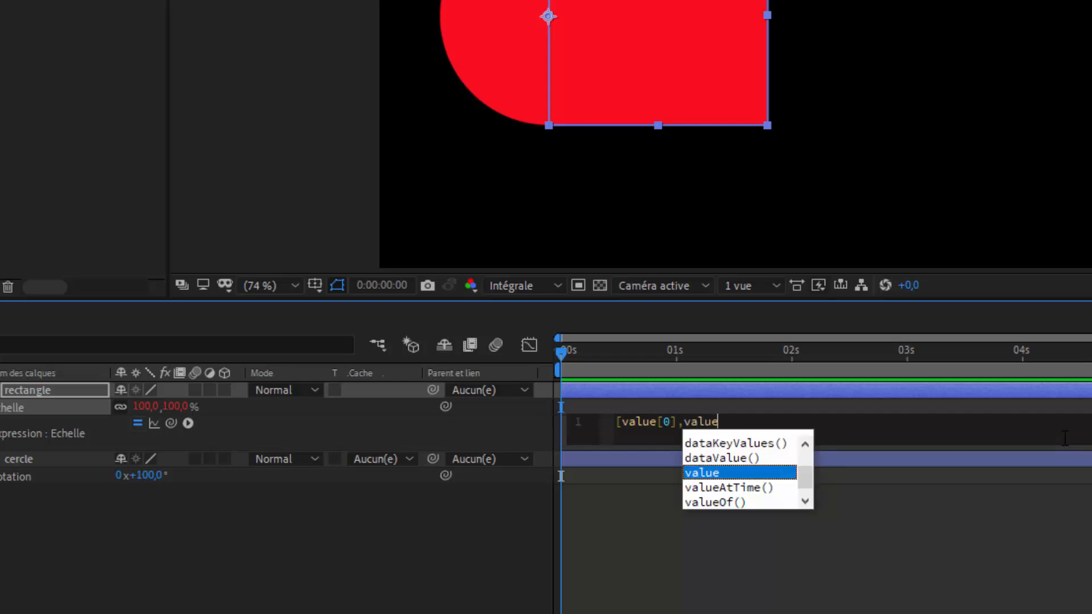
pyautogui.write('[')
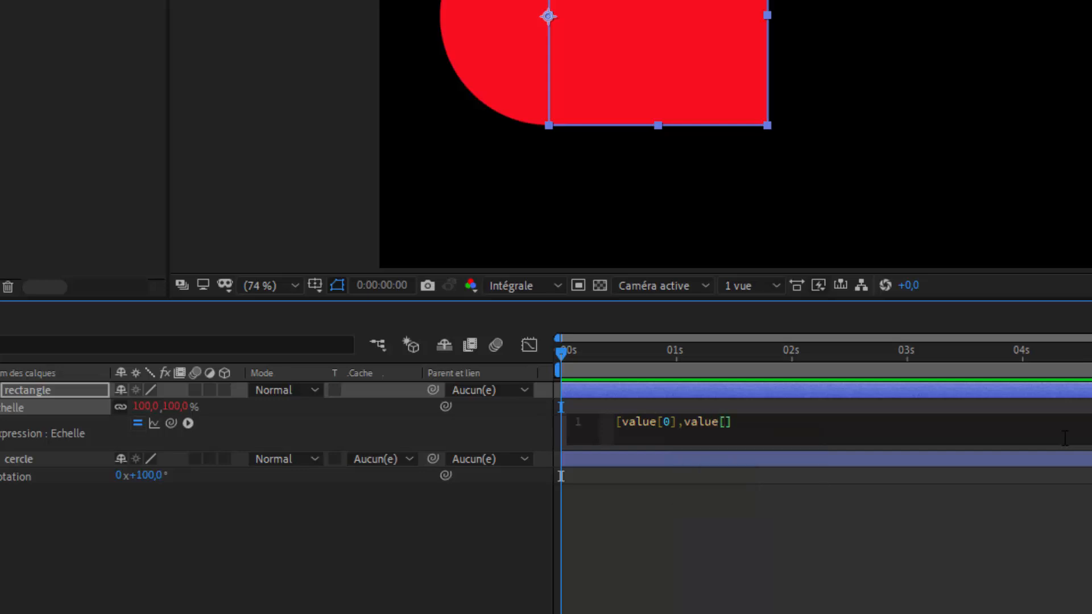
pyautogui.write('1')
pyautogui.click(623, 425)
pyautogui.click(734, 421)
pyautogui.write(']')
# Replace value[0] in the Scale expression with the variable x.
pyautogui.click(678, 421)
pyautogui.moveTo(677, 421); pyautogui.dragTo(625, 419)
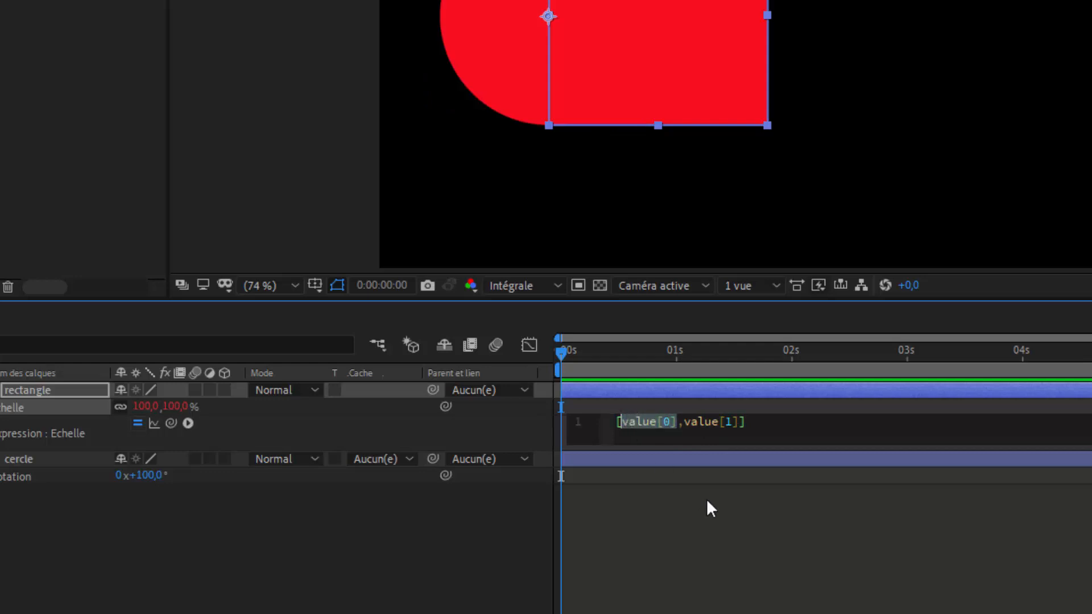
pyautogui.press('BackSpace')
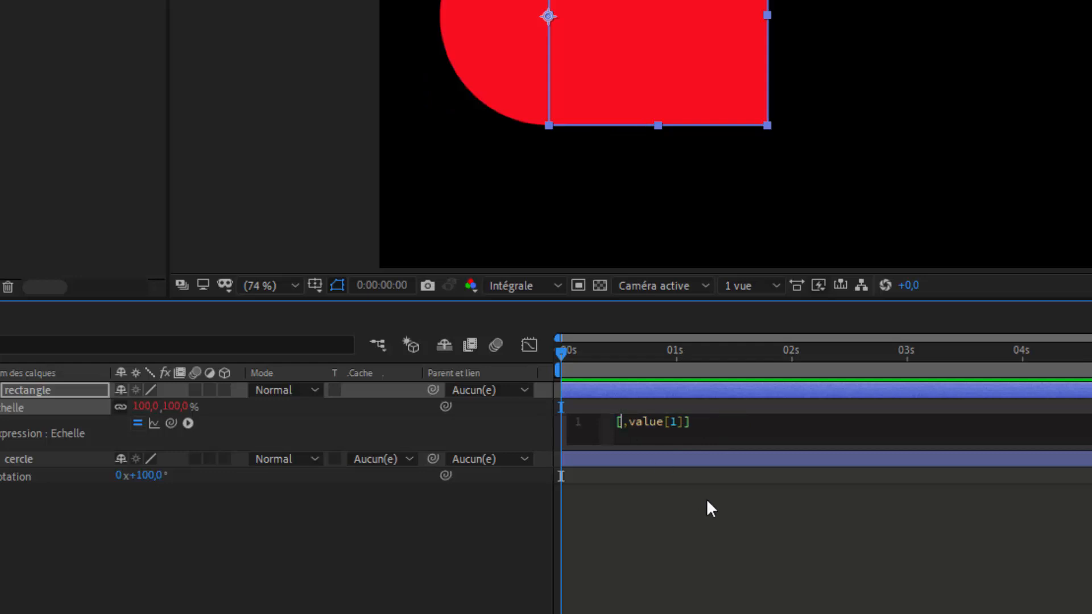
pyautogui.write('x')
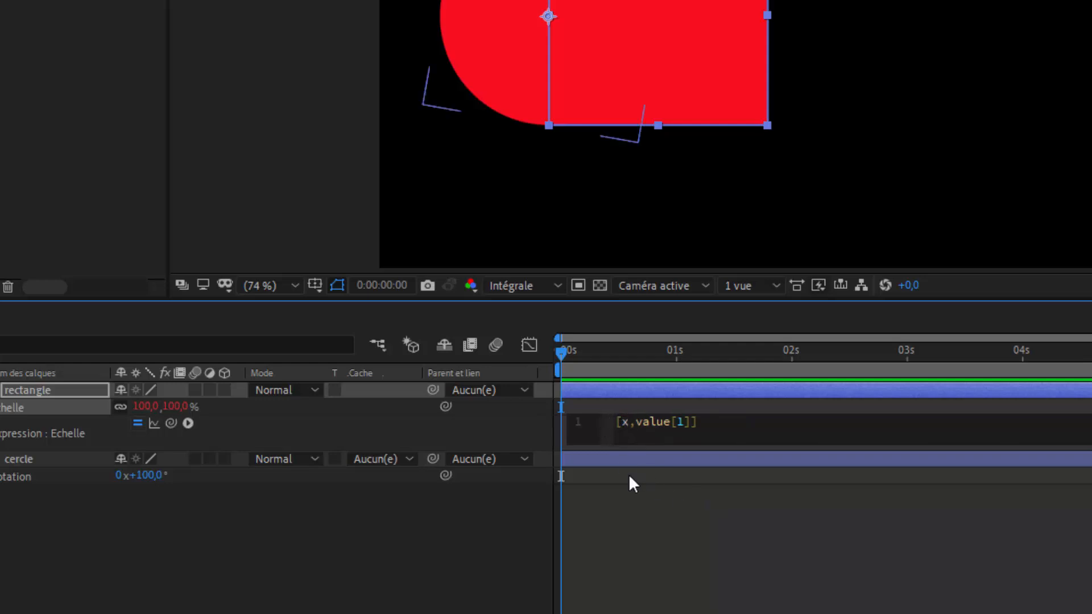
# Define x on a new first line by linking it to the circle's rotation: x=thisComp.layer("cercle").transform.rotation [0];.
pyautogui.press('Return')
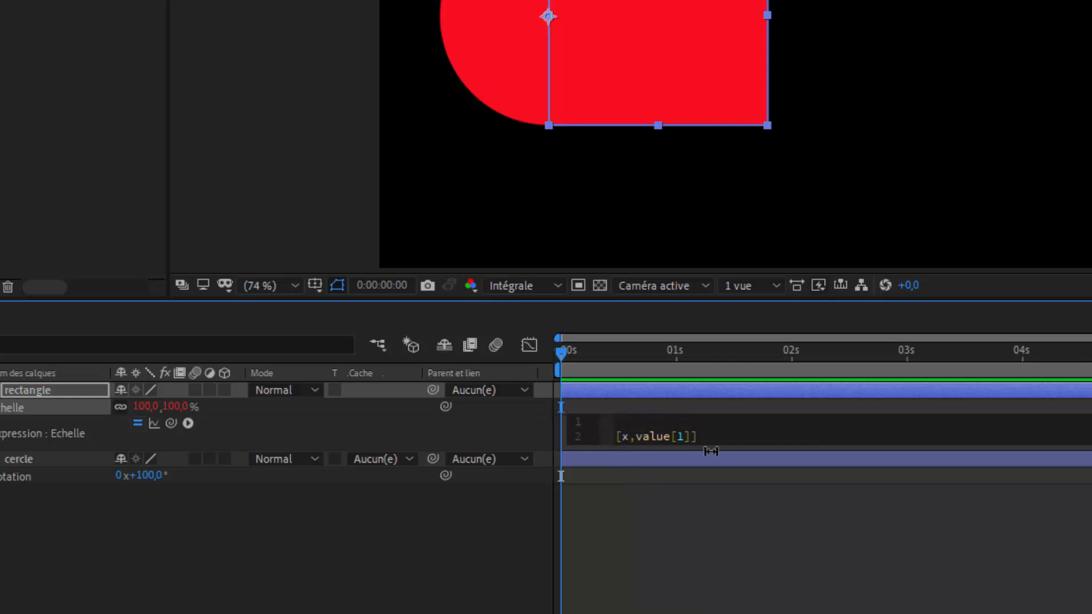
pyautogui.write('x')
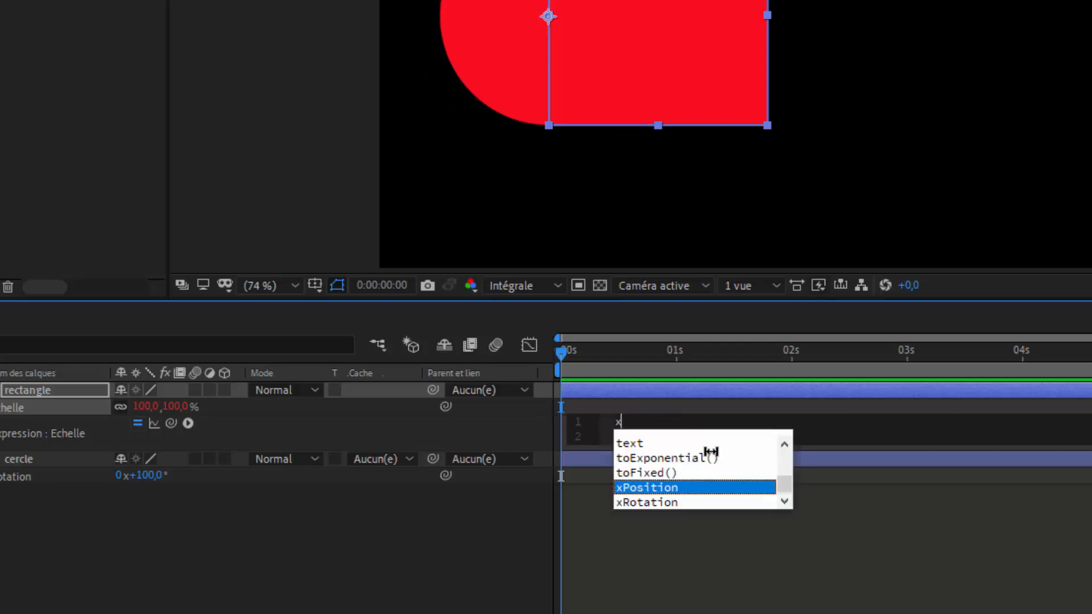
pyautogui.write('=')
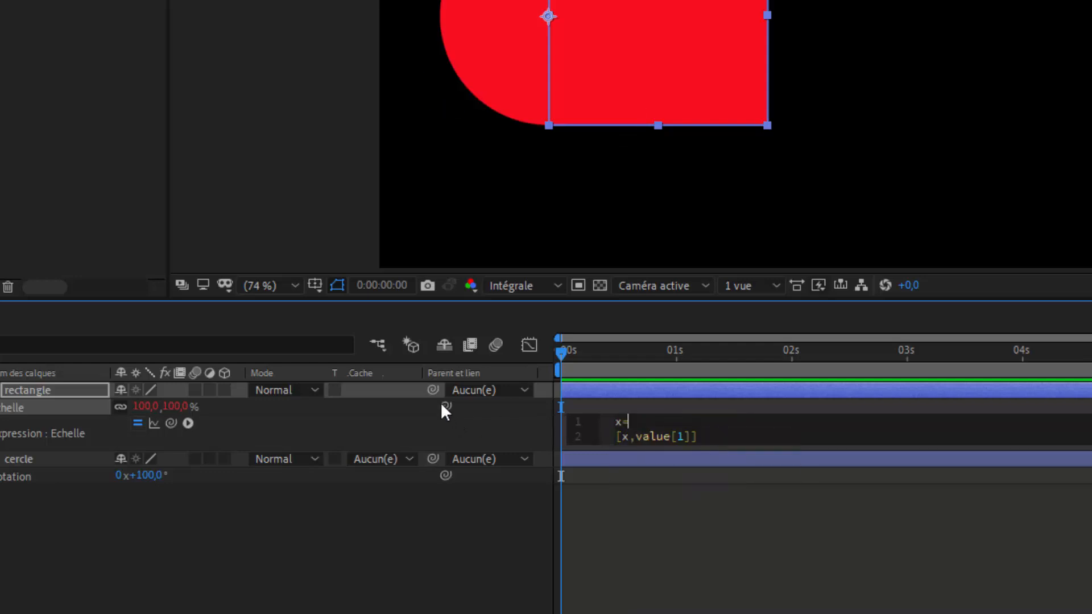
pyautogui.moveTo(445, 406); pyautogui.dragTo(150, 476)
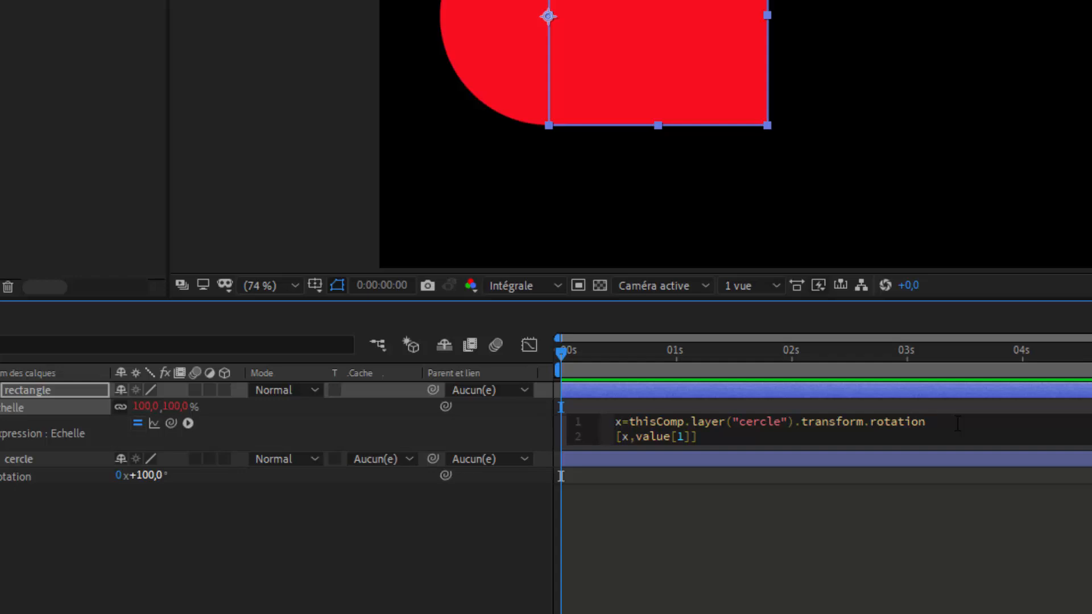
pyautogui.write('[0')
pyautogui.click(977, 428)
pyautogui.write(';')
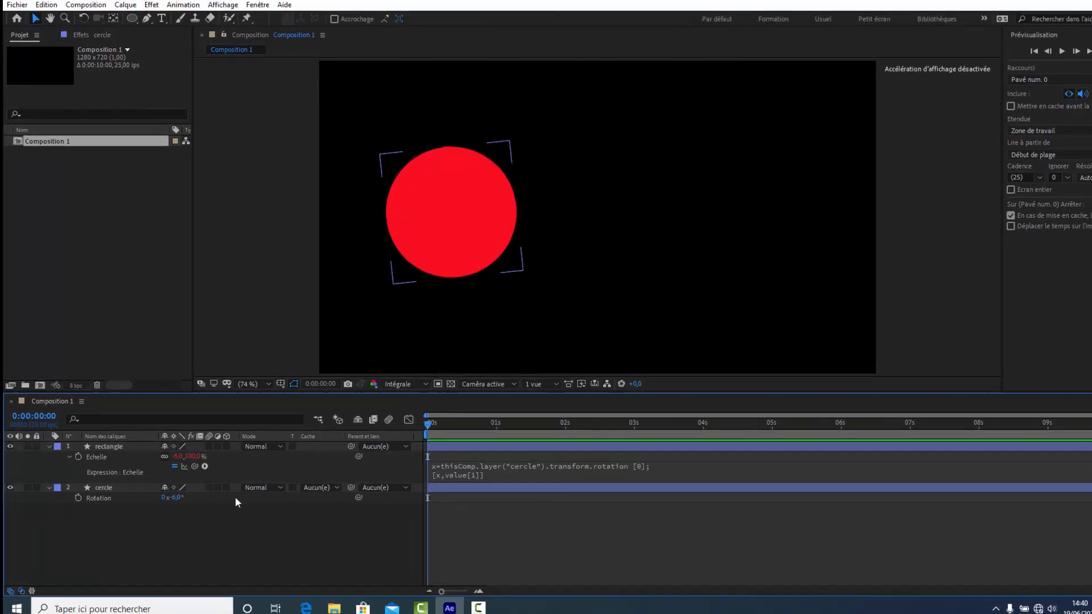
# Scrub the circle's rotation up to 152° and back to 146° to test how it drives the rectangle's width.
pyautogui.click(241, 517)
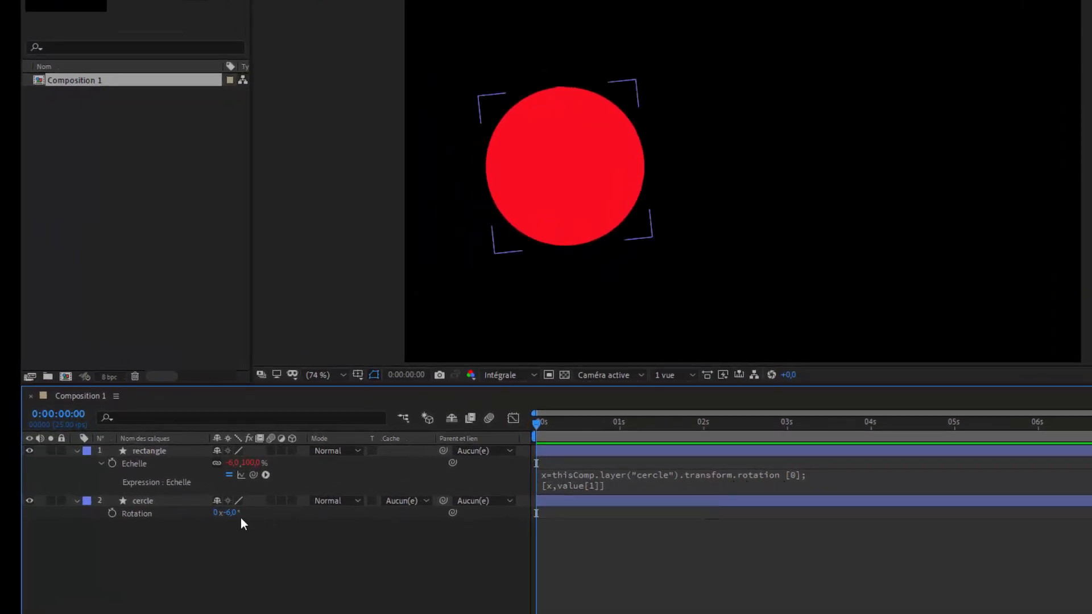
pyautogui.moveTo(231, 520); pyautogui.dragTo(312, 512)
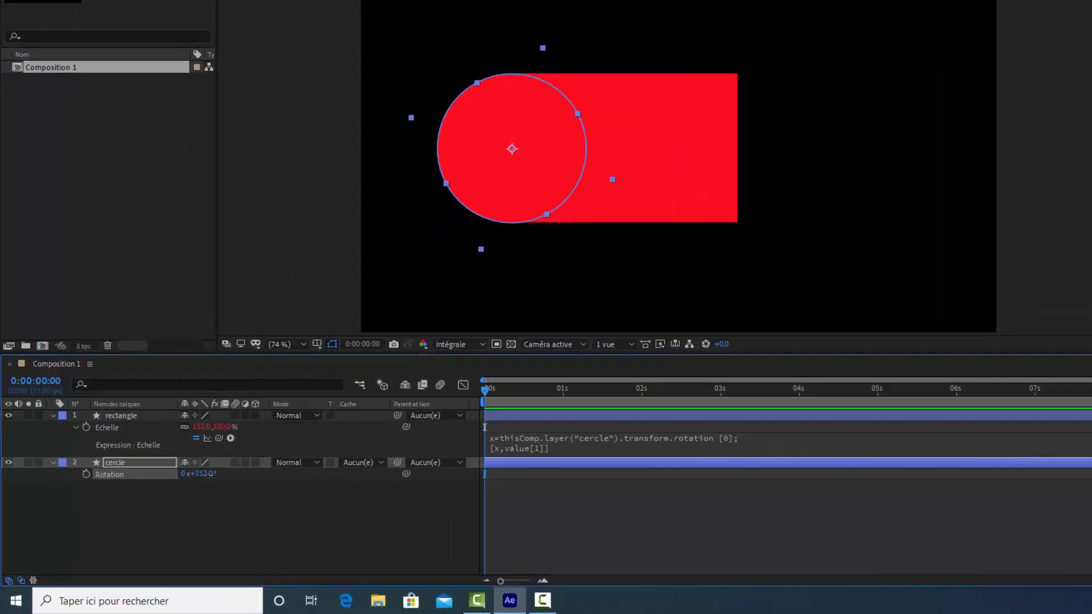
pyautogui.moveTo(243, 515); pyautogui.dragTo(293, 516)
pyautogui.moveTo(284, 461); pyautogui.dragTo(229, 464)
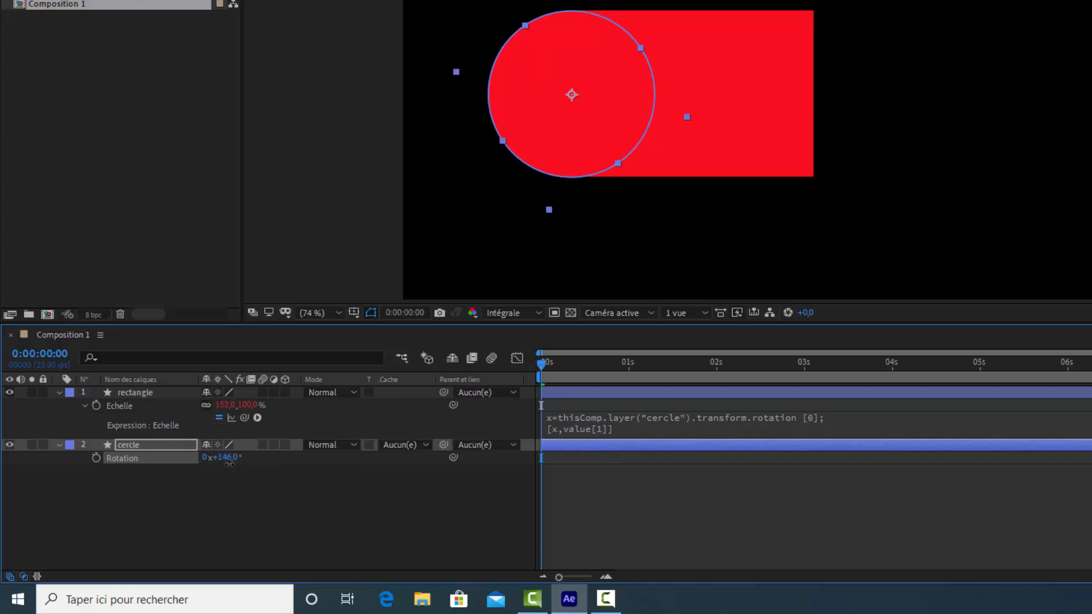
# Divide the rotation term in the Scale expression by 2 and raise the circle's rotation to 223°.
pyautogui.click(818, 416)
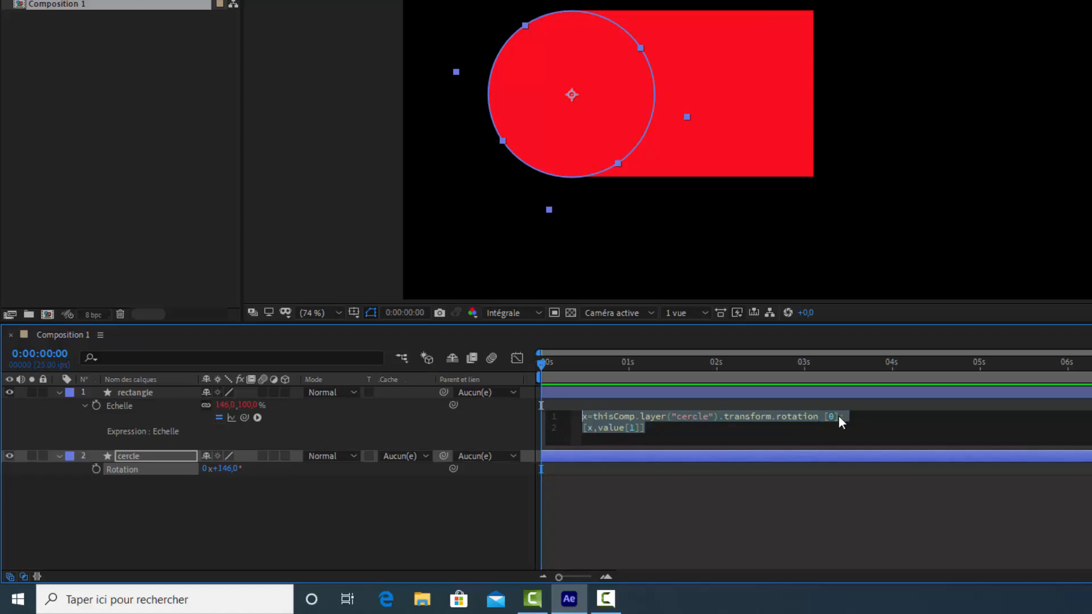
pyautogui.click(840, 419)
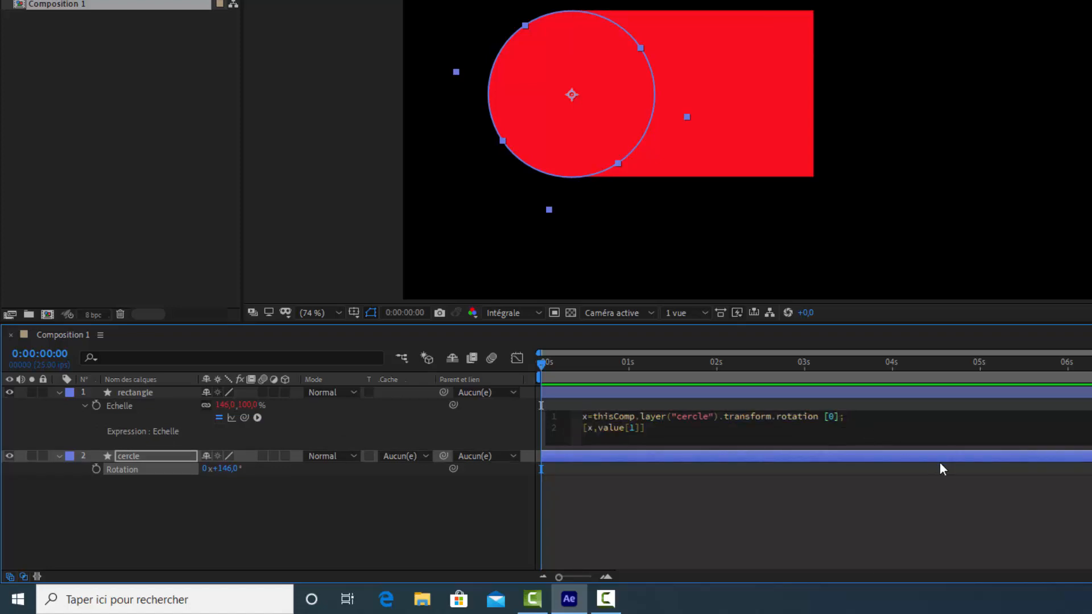
pyautogui.write('/2')
pyautogui.click(476, 510)
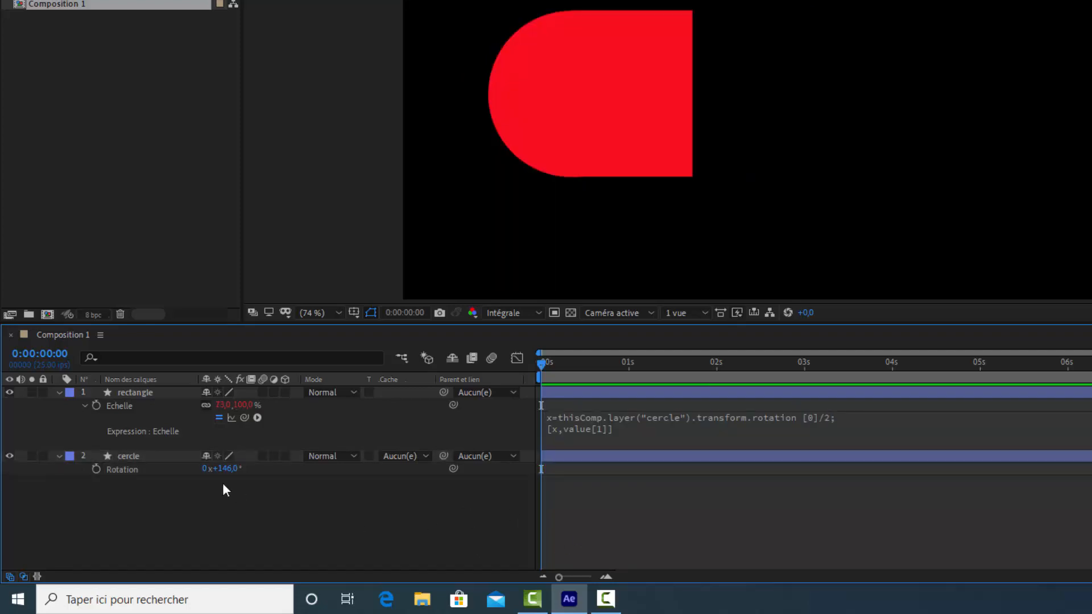
pyautogui.moveTo(222, 468); pyautogui.dragTo(319, 468)
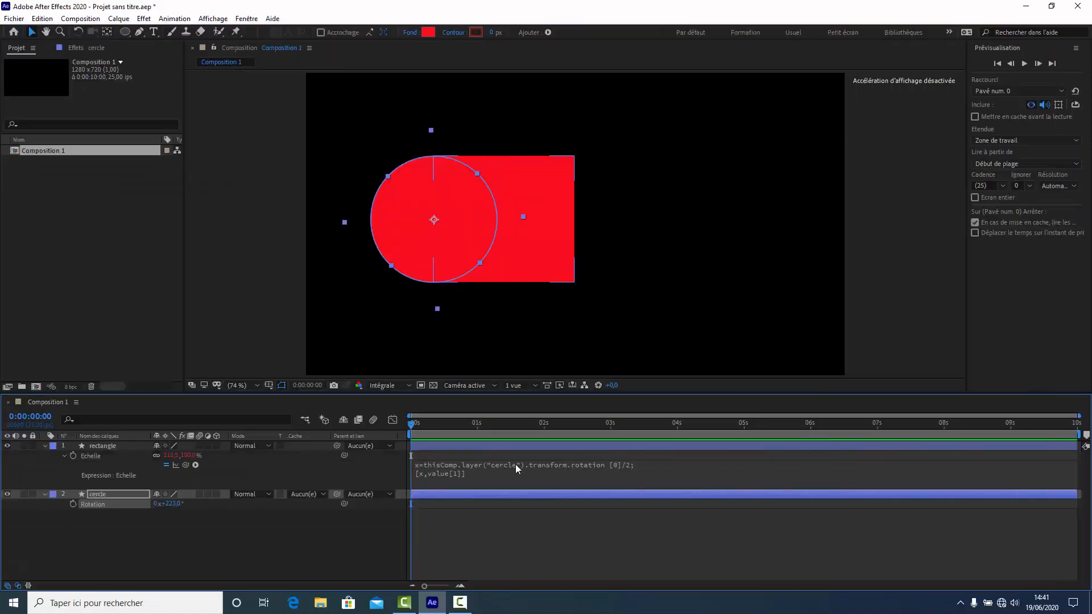
# Replace the "cercle" layer name in the Scale expression with index +1 and raise the circle's rotation to 302°.
pyautogui.click(519, 465)
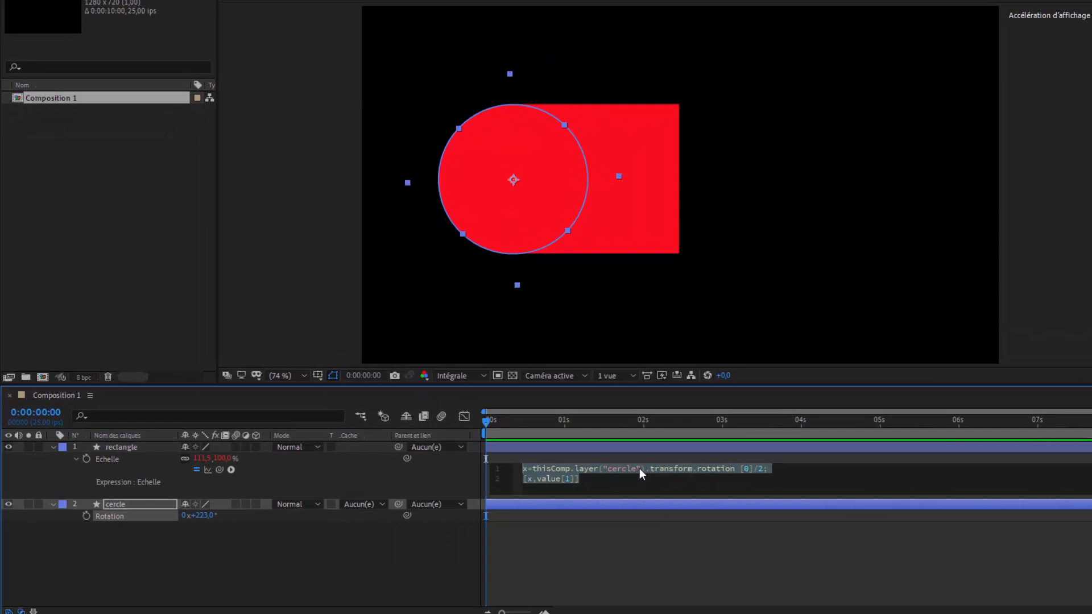
pyautogui.click(639, 469)
pyautogui.moveTo(640, 468); pyautogui.dragTo(606, 468)
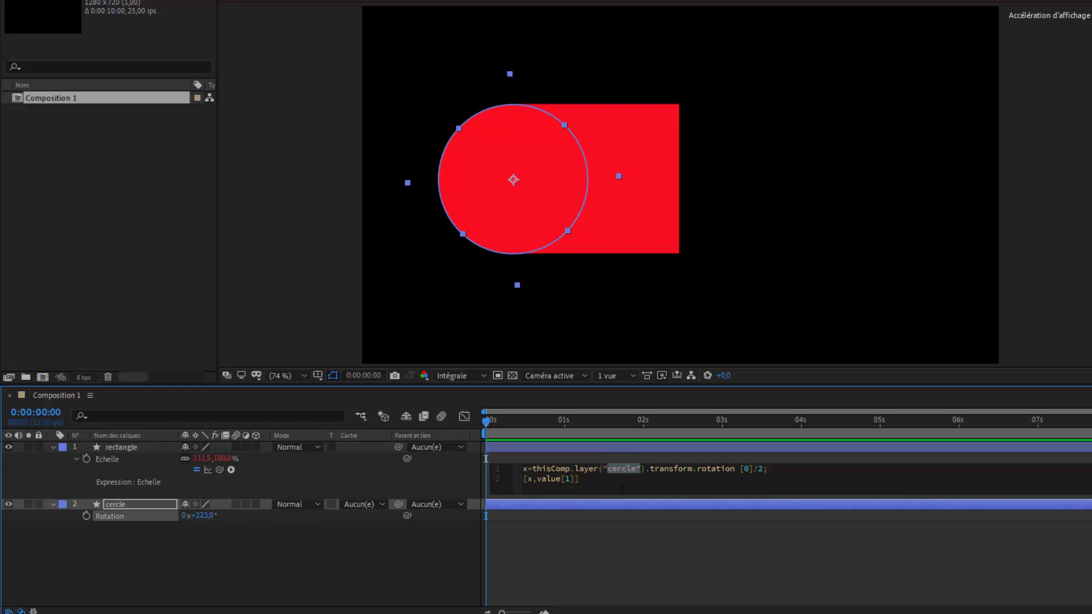
pyautogui.press('BackSpace')
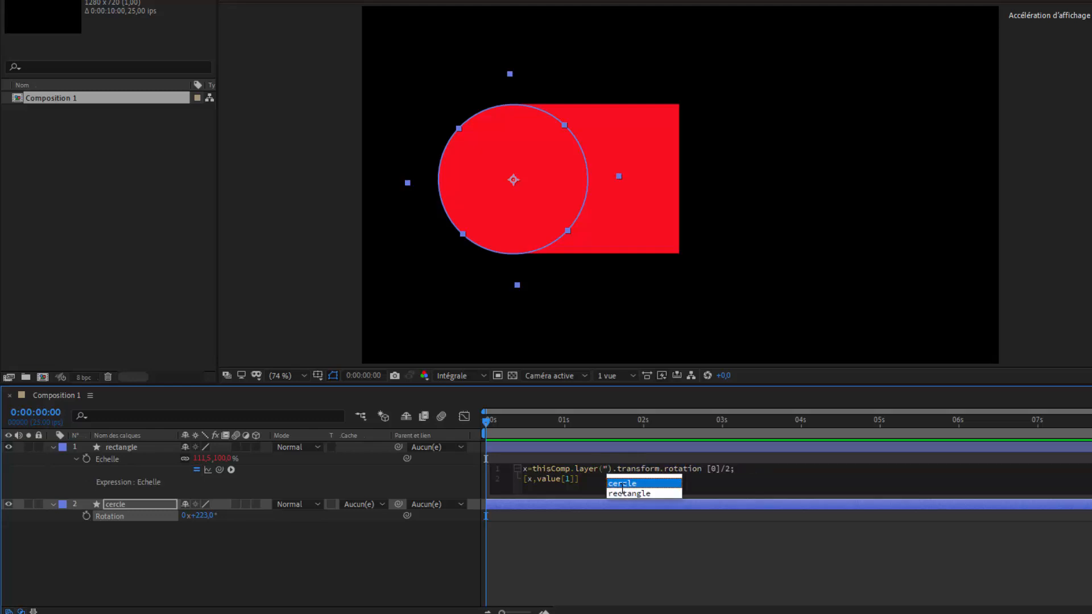
pyautogui.press('BackSpace')
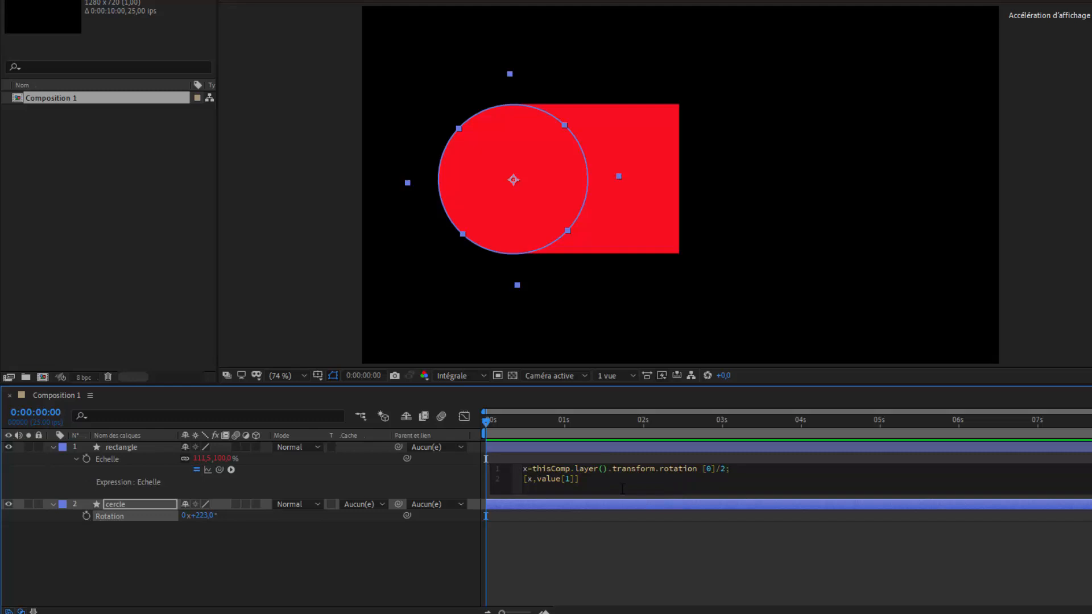
pyautogui.write('inde')
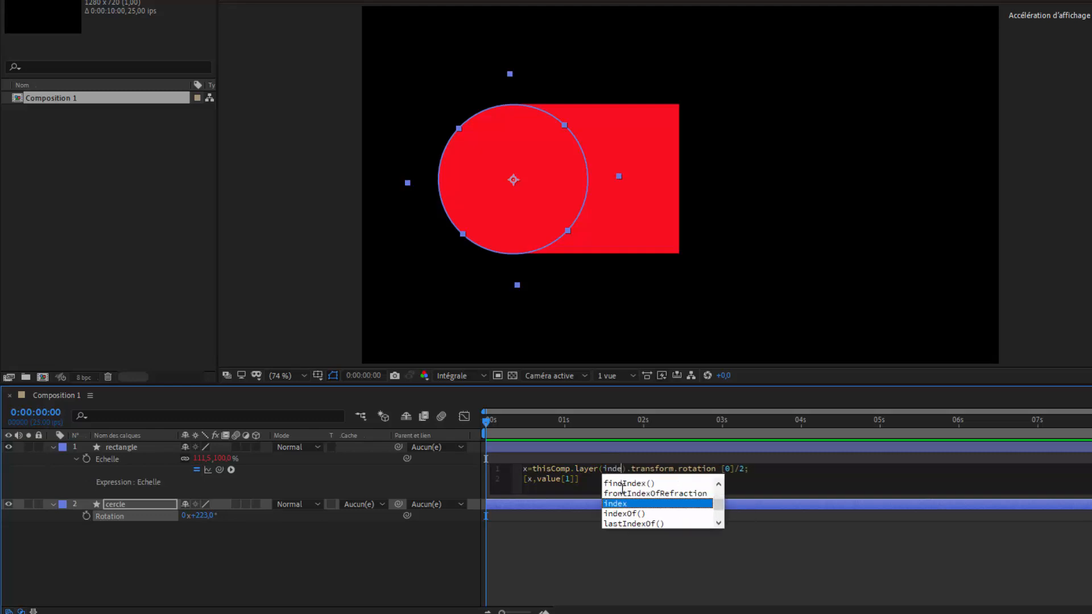
pyautogui.write('x')
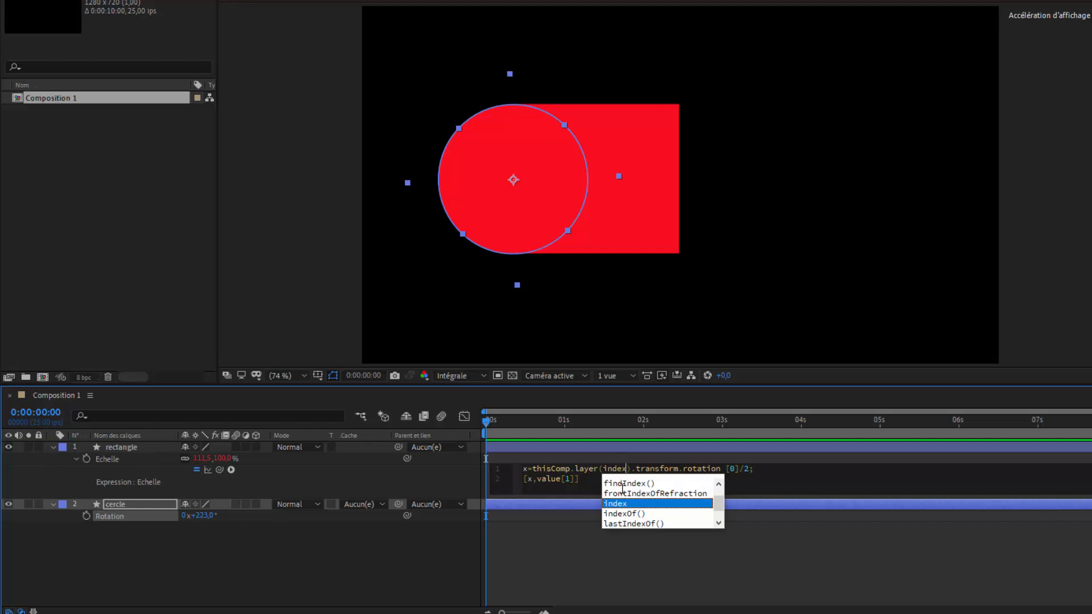
pyautogui.write(' +1')
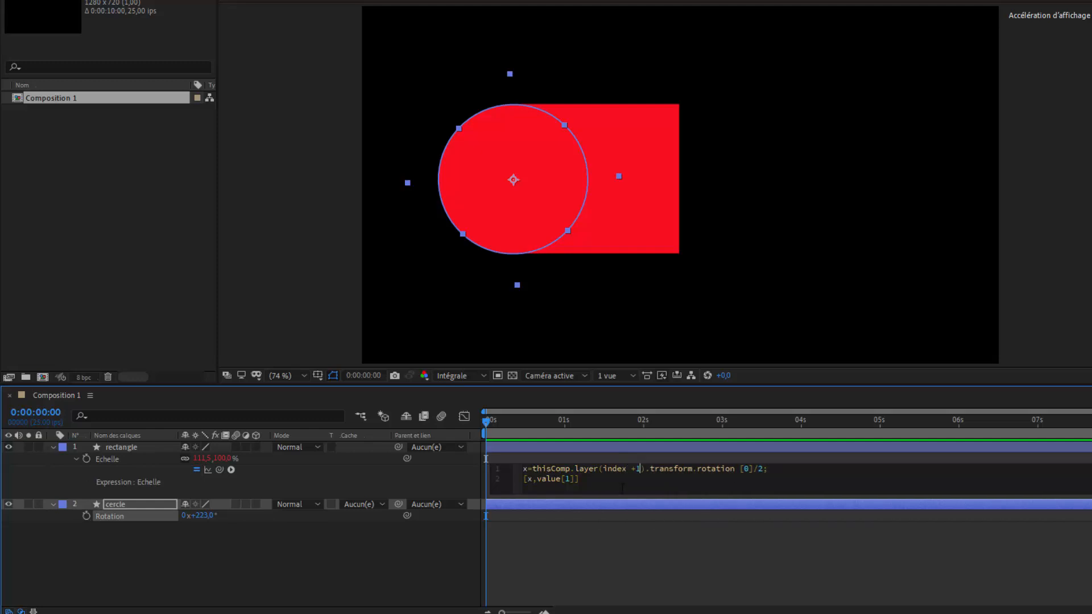
pyautogui.click(373, 582)
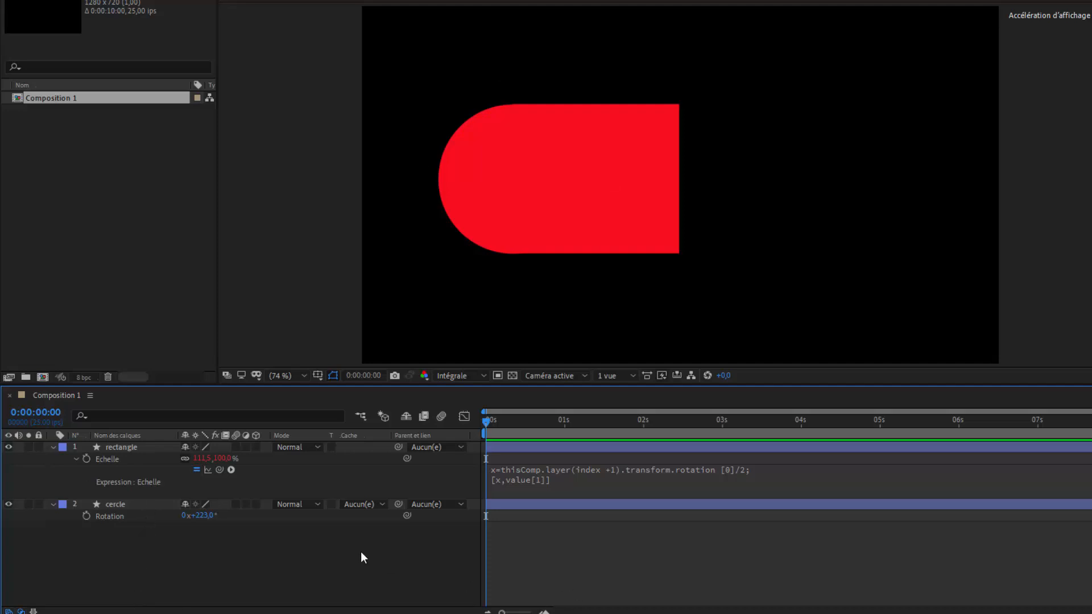
pyautogui.moveTo(201, 516)
pyautogui.mouseDown()
pyautogui.moveTo(382, 520)
pyautogui.moveTo(171, 520)
pyautogui.moveTo(278, 523)
pyautogui.moveTo(441, 551)
pyautogui.moveTo(185, 522)
pyautogui.moveTo(323, 523)
pyautogui.moveTo(208, 511)
pyautogui.mouseUp()
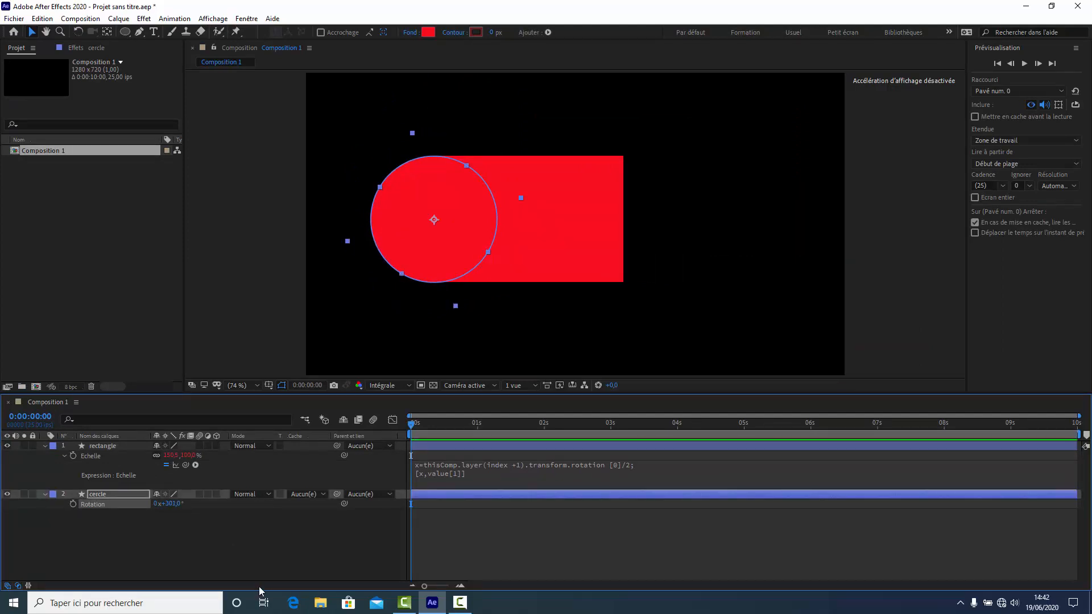